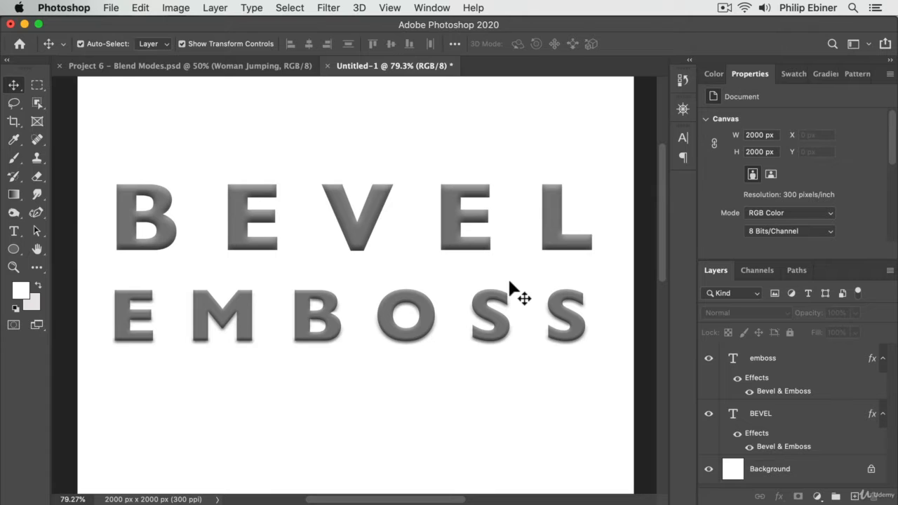
Add a point text layer reading "NEW TEXT" in the empty area above the word BEVEL.
{"action": "left_click", "coordinate": [13, 231]}
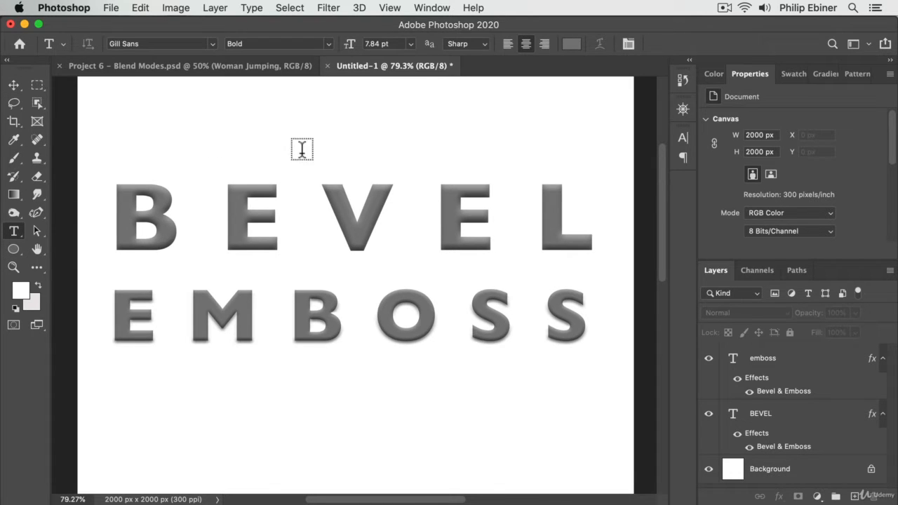
{"action": "left_click", "coordinate": [239, 128]}
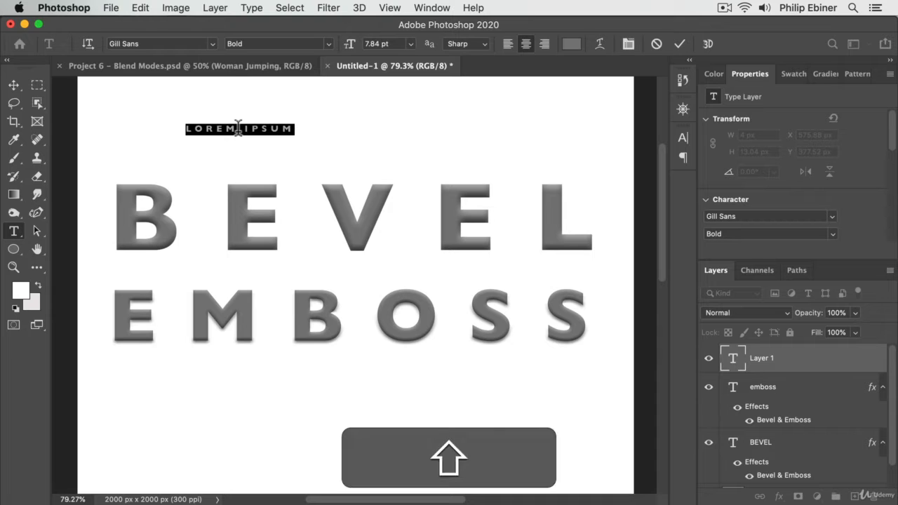
{"action": "type", "text": "NEW TEXT"}
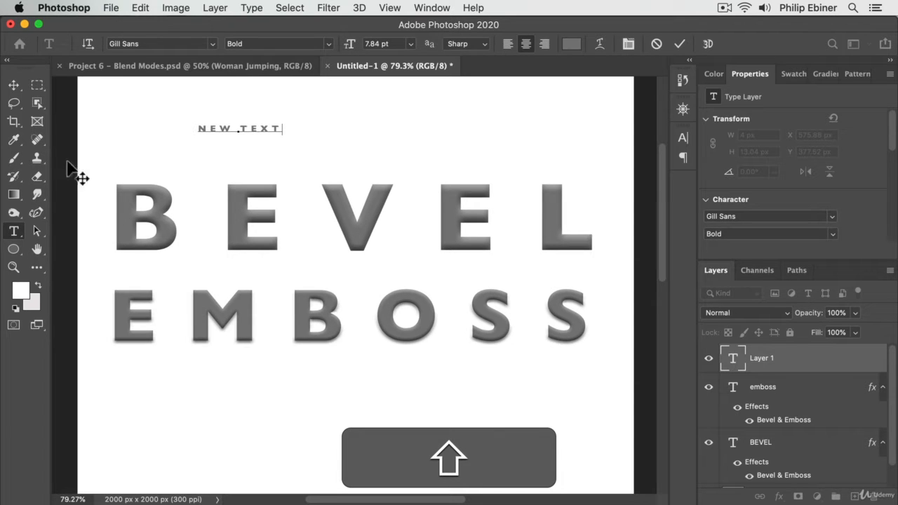
Enlarge the NEW TEXT layer to about 488% and place it below the word EMBOSS.
{"action": "left_click", "coordinate": [13, 85]}
{"action": "left_click_drag", "start_coordinate": [281, 124], "coordinate": [599, 89]}
{"action": "left_click_drag", "start_coordinate": [491, 111], "coordinate": [440, 436]}
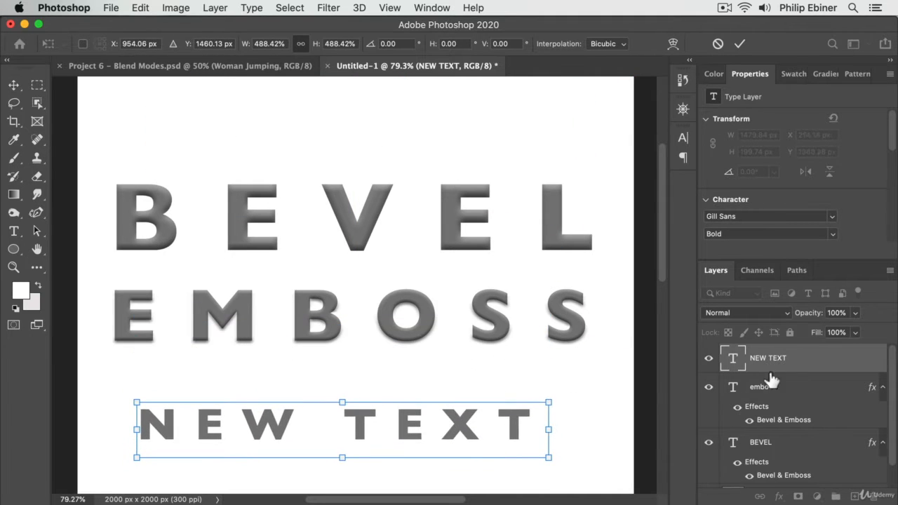
{"action": "key", "text": "Return"}
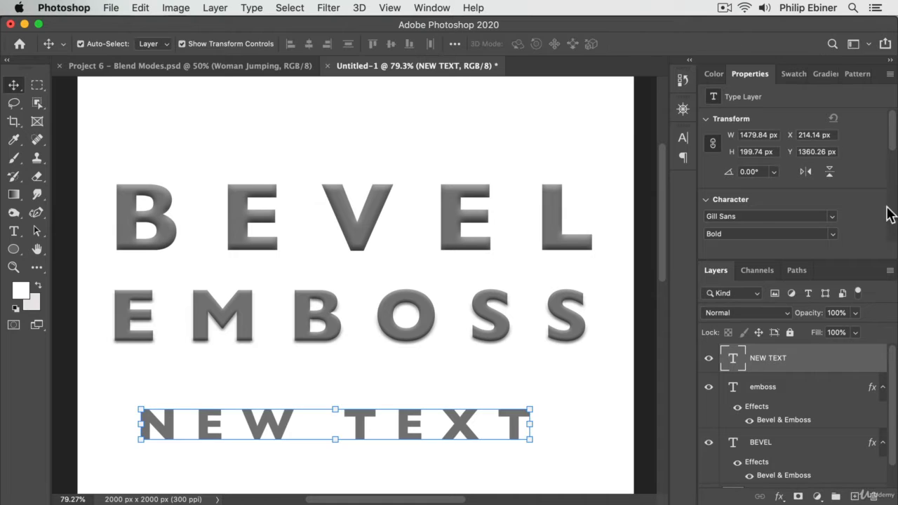
Enable the Bevel & Emboss effect on the NEW TEXT layer and show its settings.
{"action": "left_click", "coordinate": [799, 371]}
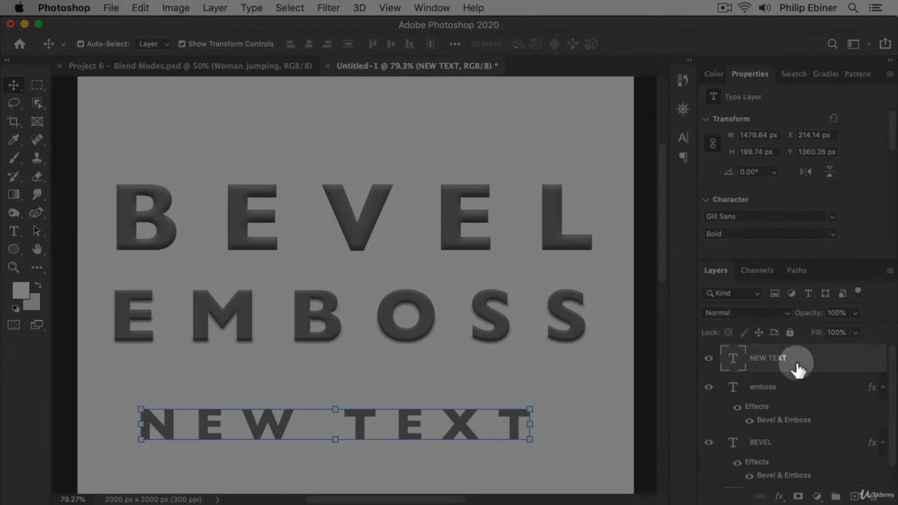
{"action": "double_click", "coordinate": [818, 355]}
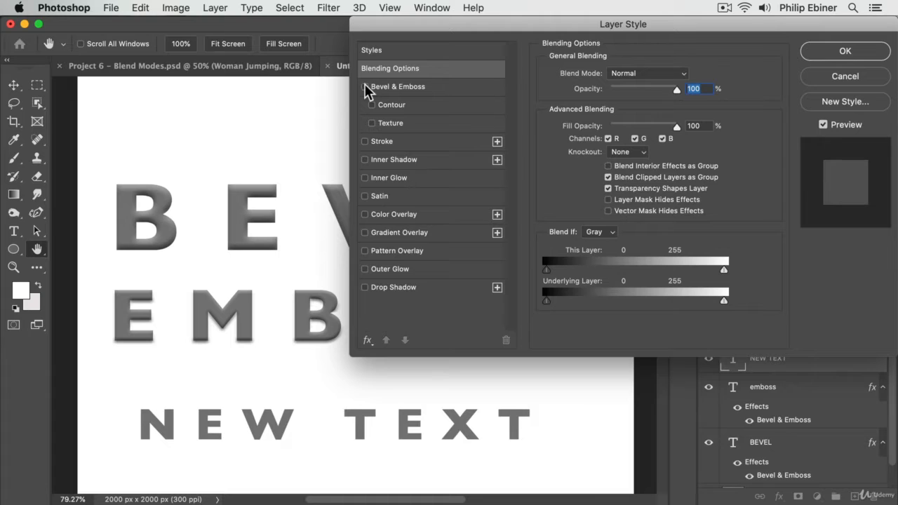
{"action": "left_click", "coordinate": [365, 86]}
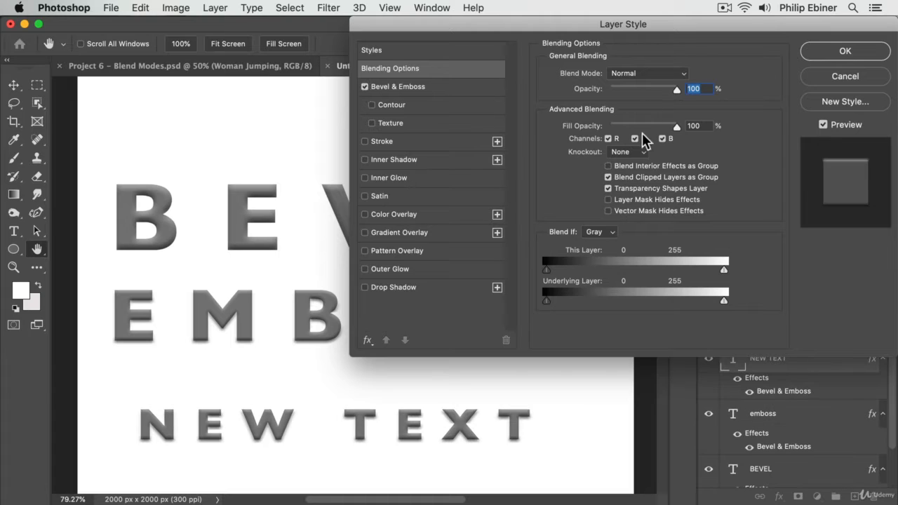
{"action": "left_click", "coordinate": [413, 94]}
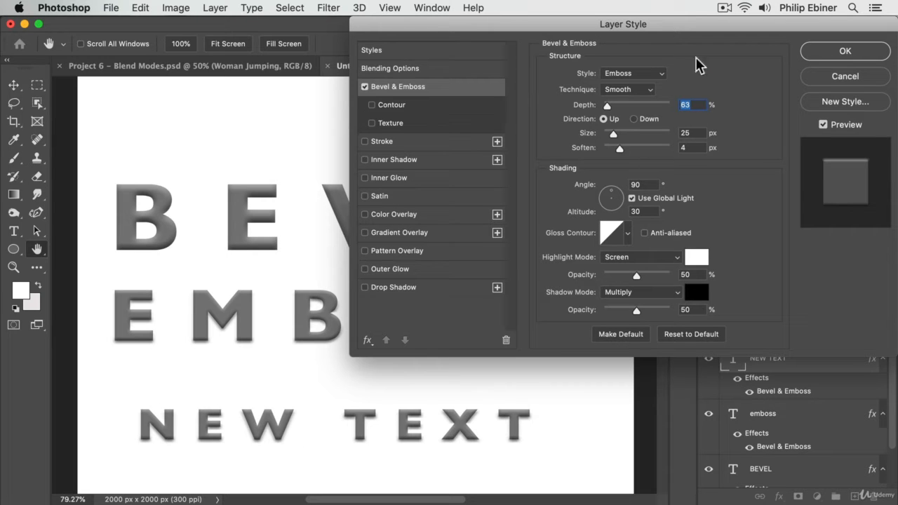
Try the Inner Bevel, Outer Bevel, Pillow Emboss and Stroke Emboss styles on the NEW TEXT layer.
{"action": "left_click", "coordinate": [627, 77]}
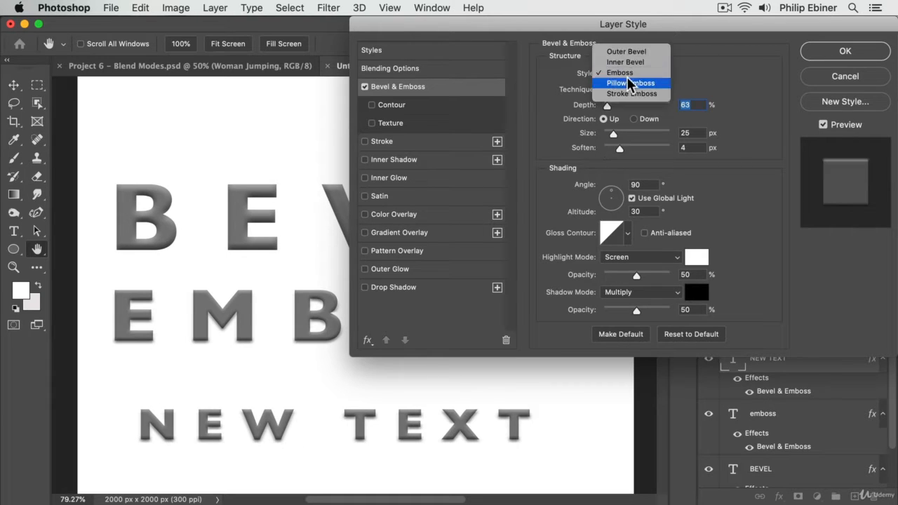
{"action": "left_click", "coordinate": [638, 62]}
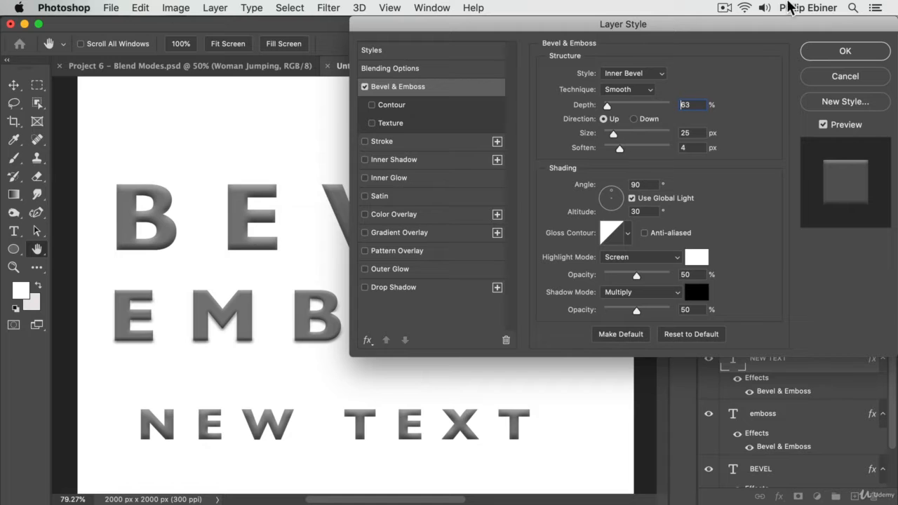
{"action": "left_click", "coordinate": [626, 79]}
{"action": "left_click", "coordinate": [632, 61]}
{"action": "left_click", "coordinate": [632, 73]}
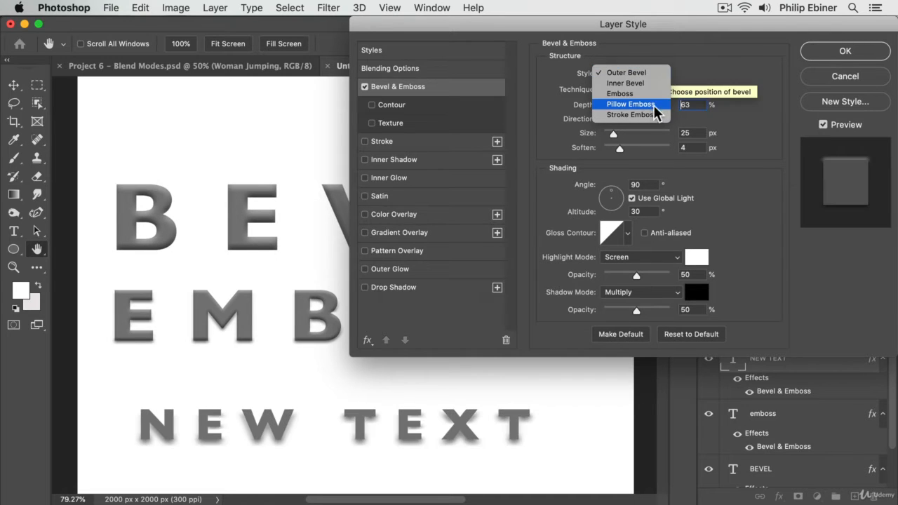
{"action": "left_click", "coordinate": [642, 103]}
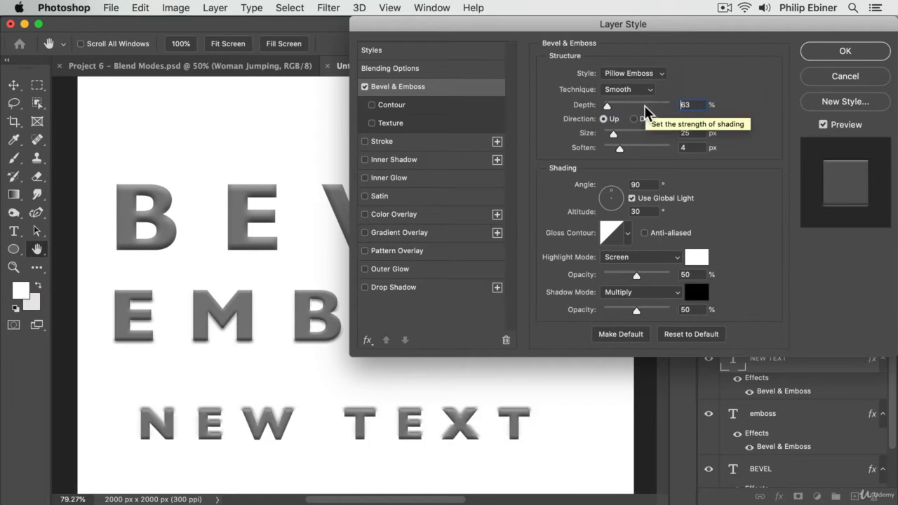
{"action": "left_click", "coordinate": [644, 76]}
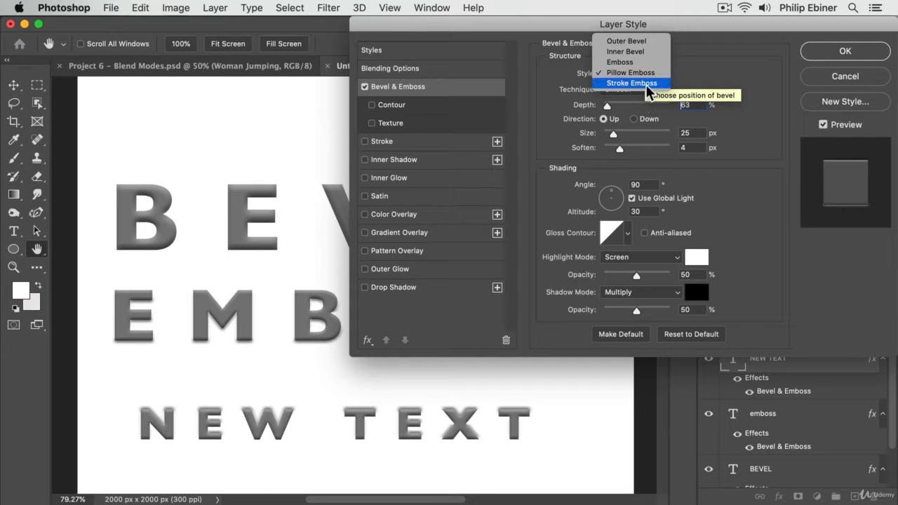
{"action": "left_click", "coordinate": [645, 84]}
Set the NEW TEXT bevel style to Pillow Emboss with depth 126%, size 13 px and soften 2 px.
{"action": "left_click", "coordinate": [644, 74]}
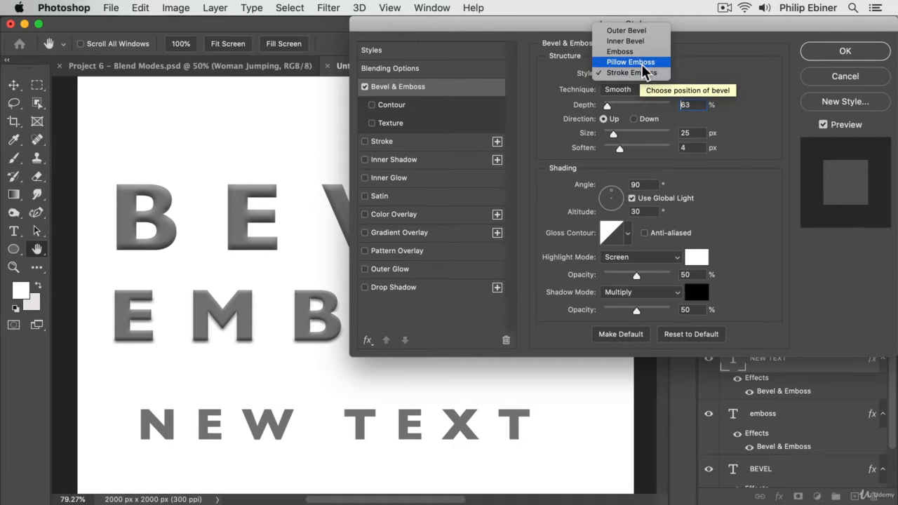
{"action": "left_click", "coordinate": [643, 65]}
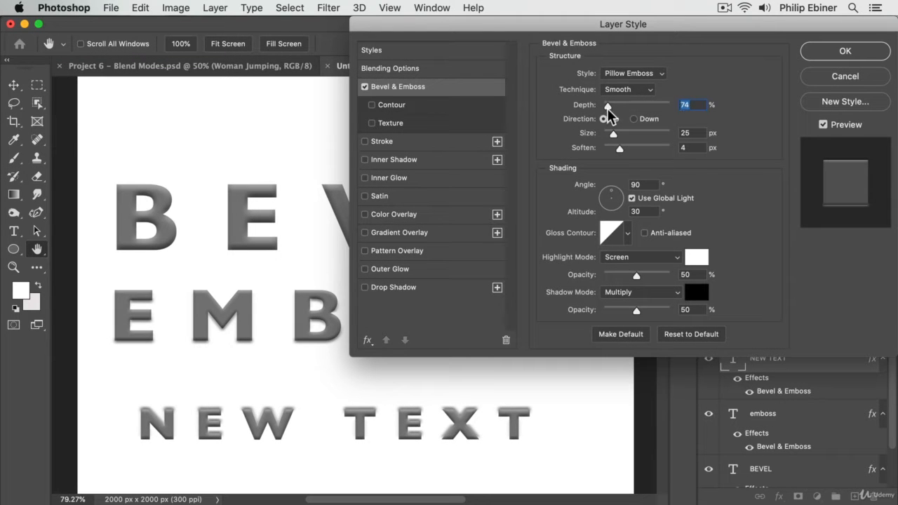
{"action": "mouse_move", "coordinate": [608, 105]}
{"action": "left_mouse_down"}
{"action": "mouse_move", "coordinate": [622, 106]}
{"action": "mouse_move", "coordinate": [611, 107]}
{"action": "left_mouse_up"}
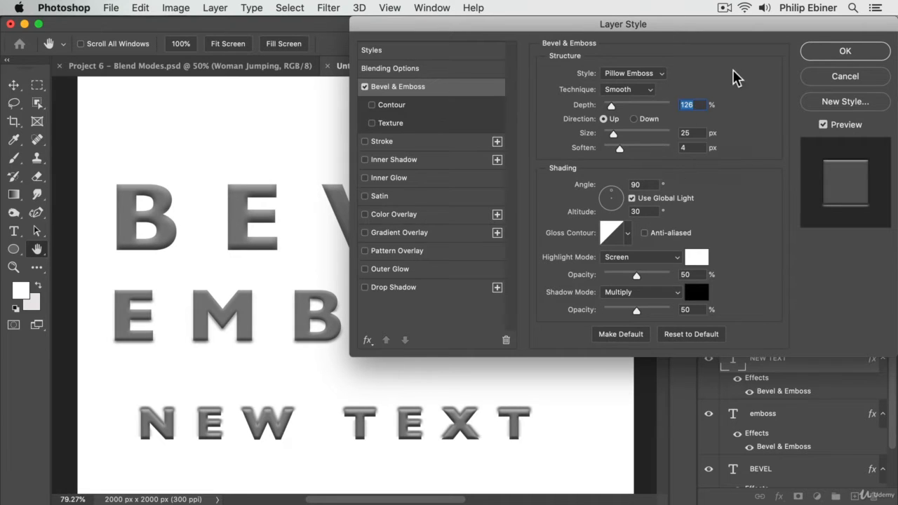
{"action": "mouse_move", "coordinate": [610, 134]}
{"action": "left_mouse_down"}
{"action": "mouse_move", "coordinate": [629, 151]}
{"action": "mouse_move", "coordinate": [611, 150]}
{"action": "left_mouse_up"}
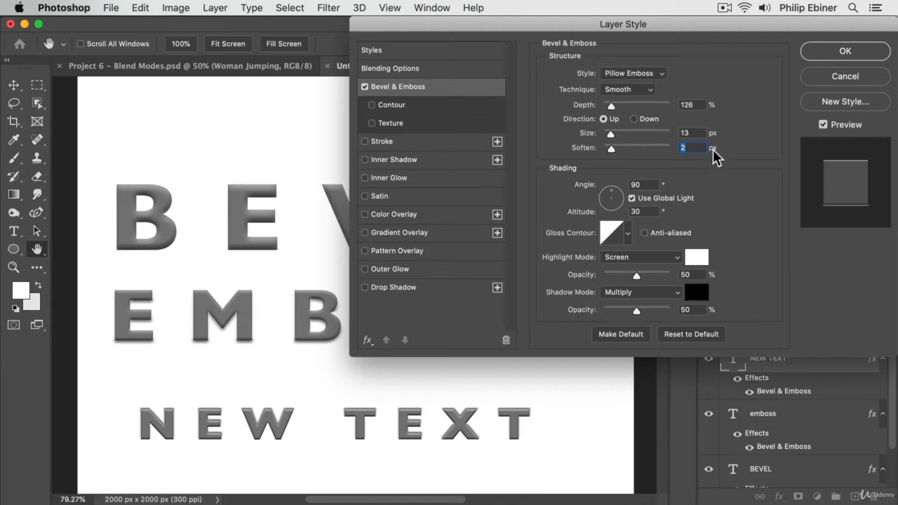
Set the NEW TEXT bevel style to Emboss and lower its highlight opacity.
{"action": "left_click", "coordinate": [615, 76]}
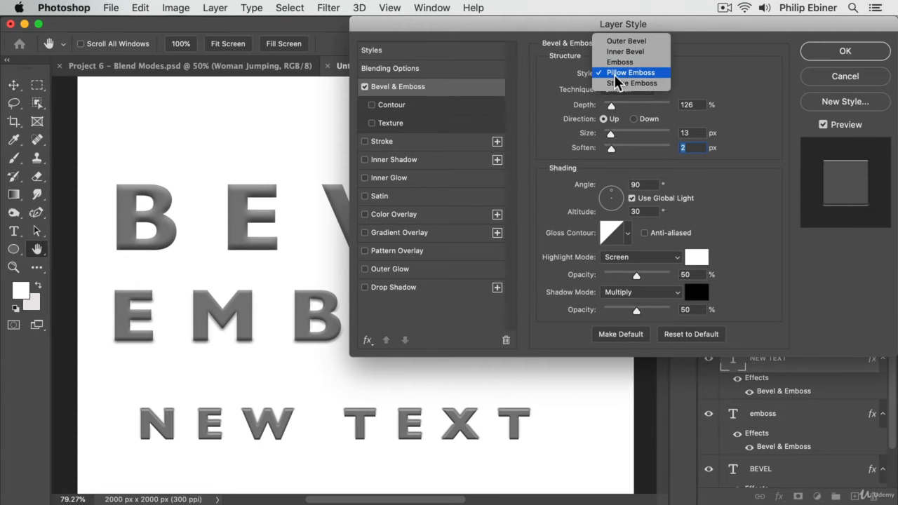
{"action": "left_click", "coordinate": [626, 61]}
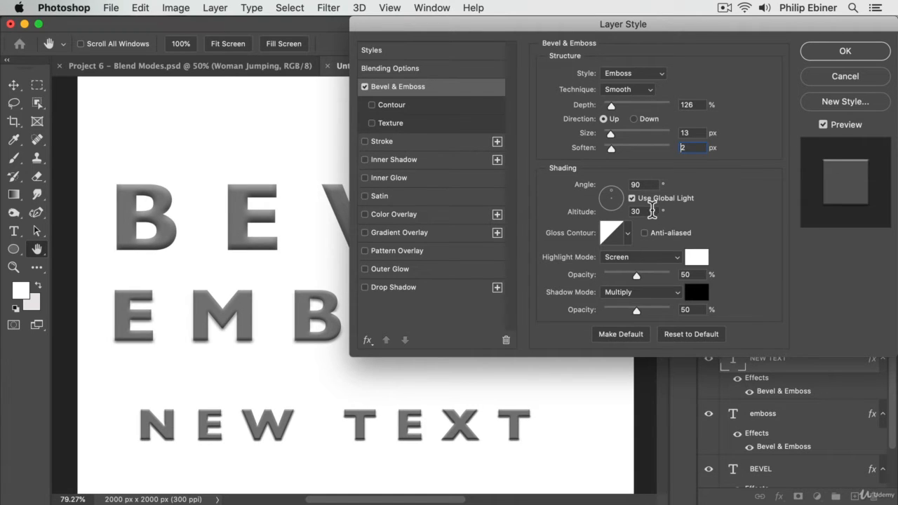
{"action": "left_click_drag", "start_coordinate": [636, 275], "coordinate": [619, 274]}
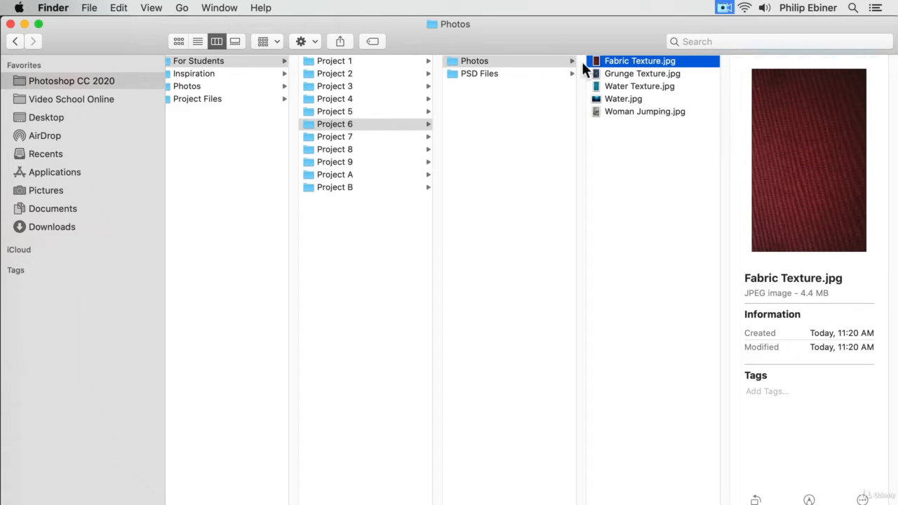
Place Fabric Texture.jpg from Finder's Project 6 Photos folder in the Photoshop document, scaled to about 17% and moved so it covers the canvas.
{"action": "left_click_drag", "start_coordinate": [624, 65], "coordinate": [397, 132]}
{"action": "key", "text": "super+Tab"}
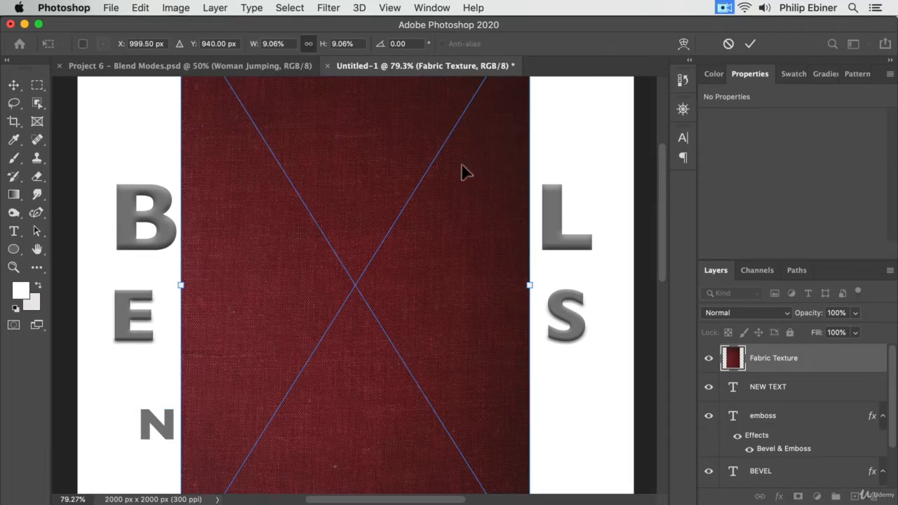
{"action": "left_click_drag", "start_coordinate": [529, 289], "coordinate": [630, 285]}
{"action": "left_click_drag", "start_coordinate": [273, 245], "coordinate": [376, 230]}
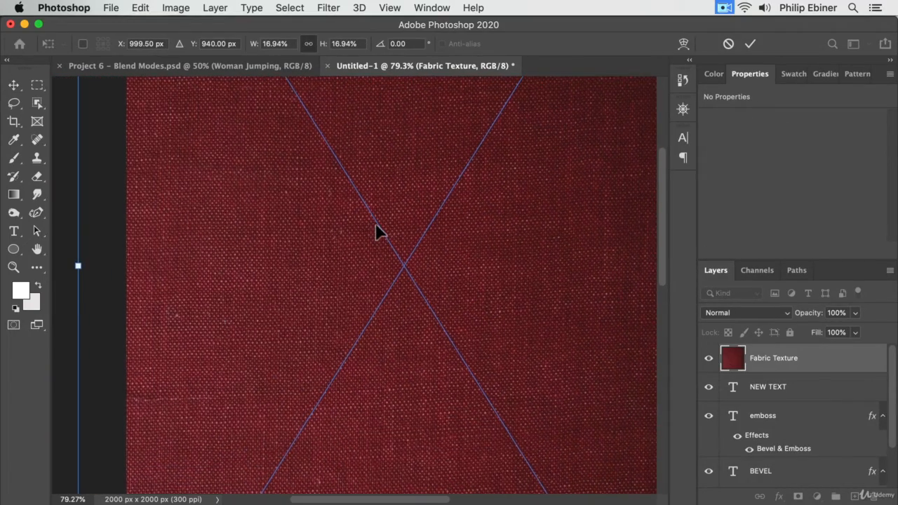
{"action": "key", "text": "Return"}
Move the Fabric Texture layer below NEW TEXT and delete the emboss and BEVEL text layers.
{"action": "left_click", "coordinate": [375, 226], "text": "alt"}
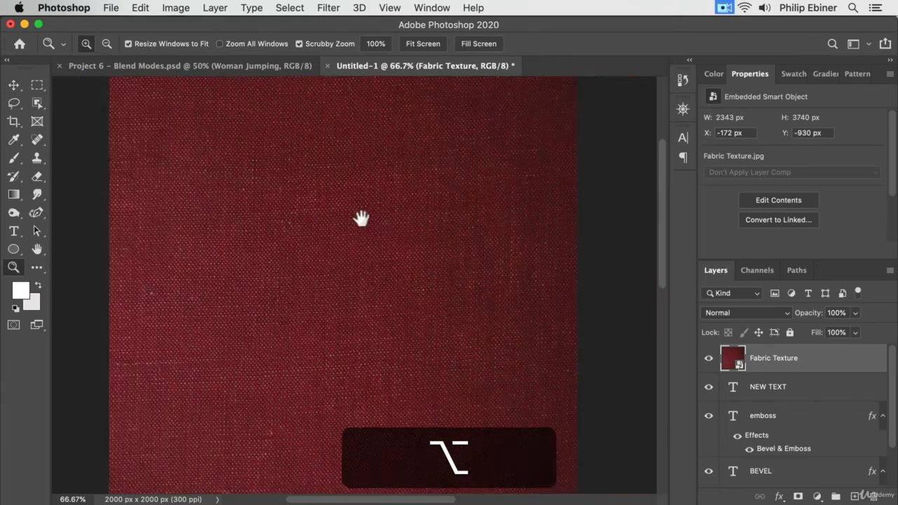
{"action": "left_click_drag", "start_coordinate": [803, 365], "coordinate": [803, 408]}
{"action": "left_click", "coordinate": [783, 387]}
{"action": "key", "text": "BackSpace"}
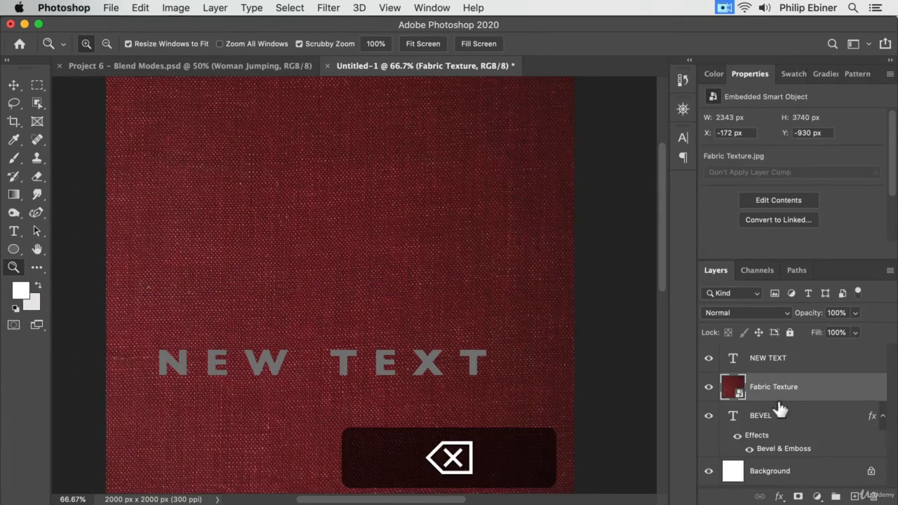
{"action": "left_click", "coordinate": [779, 421]}
{"action": "key", "text": "BackSpace"}
Move the NEW TEXT layer up to the middle of the fabric background.
{"action": "left_click", "coordinate": [788, 362]}
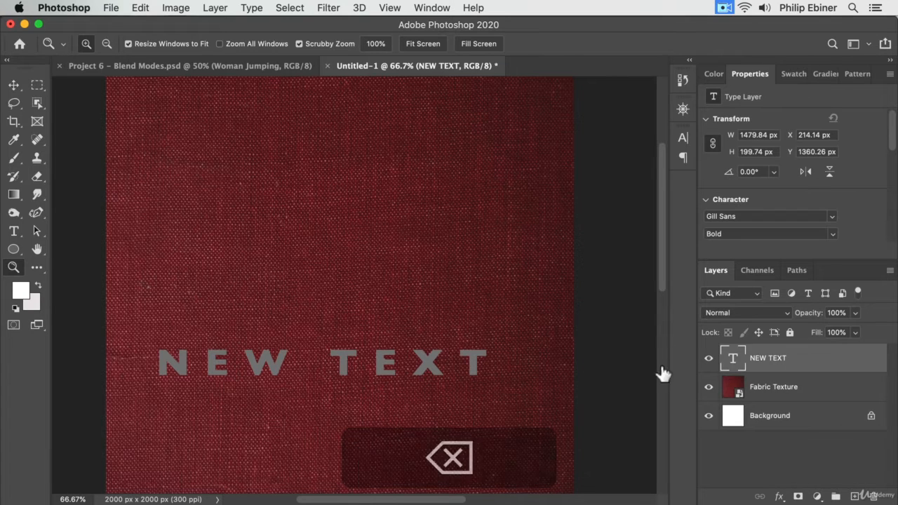
{"action": "left_click", "coordinate": [14, 86]}
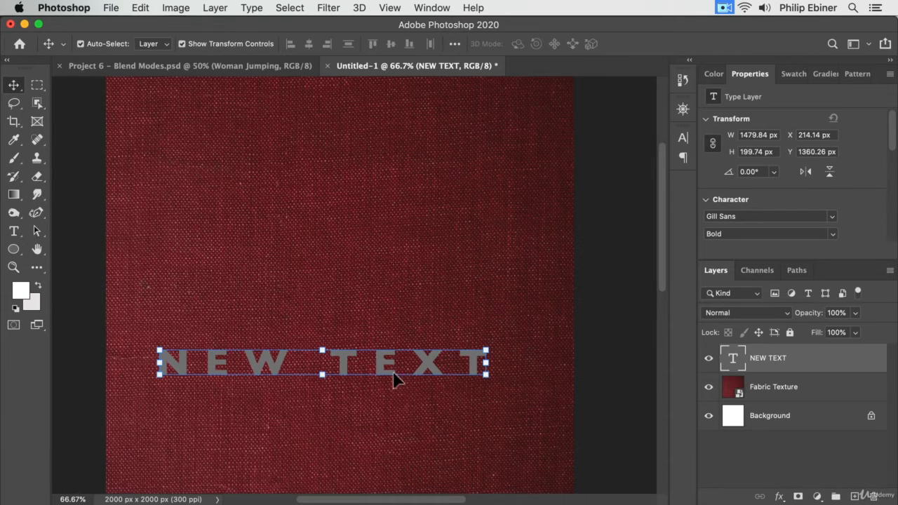
{"action": "left_click_drag", "start_coordinate": [395, 375], "coordinate": [417, 278]}
Replace the wording of the NEW TEXT layer with "FABRIC".
{"action": "key", "text": "t"}
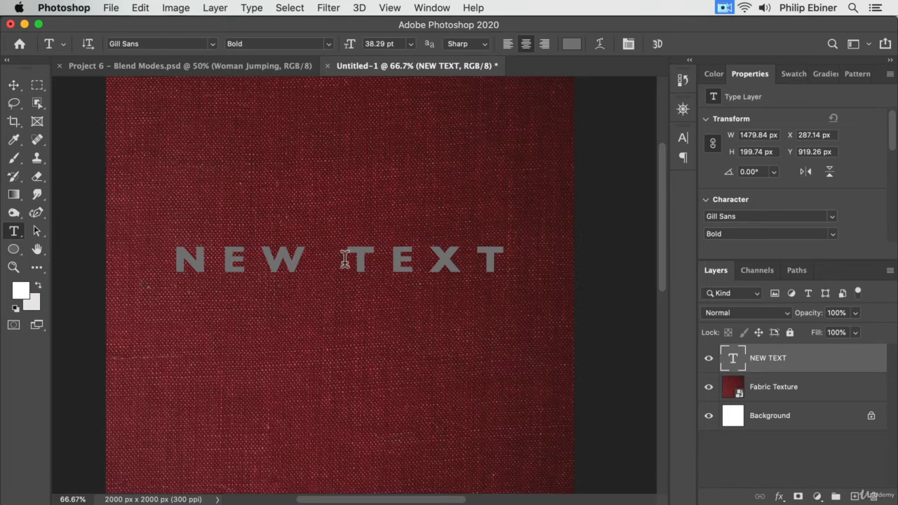
{"action": "key", "text": "super+a"}
{"action": "type", "text": "LF"}
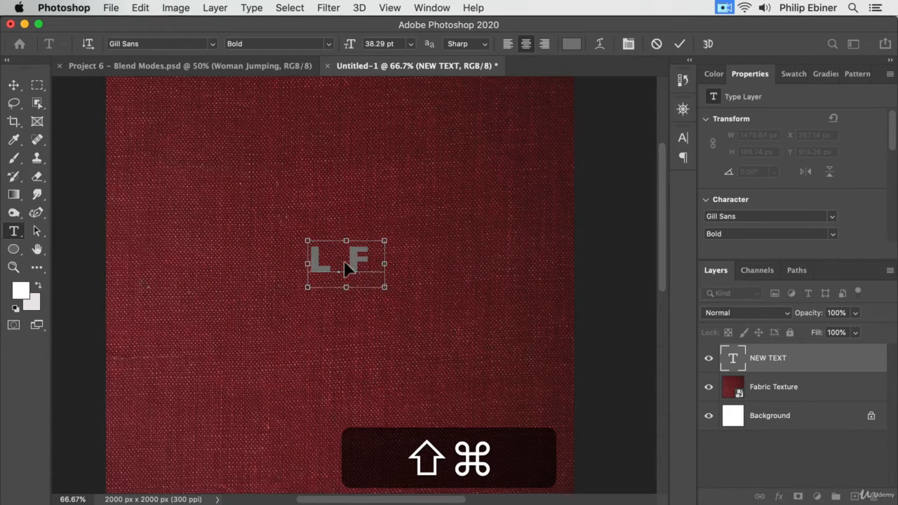
{"action": "key", "text": "super+a"}
{"action": "type", "text": "FABRIC"}
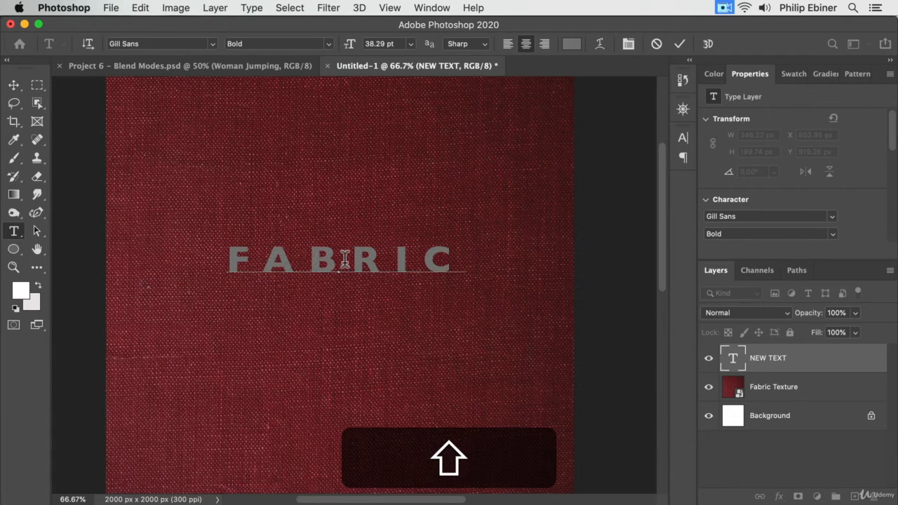
Scale the FABRIC text to 169% and position it across the middle of the canvas.
{"action": "left_click", "coordinate": [15, 86]}
{"action": "left_click", "coordinate": [442, 242], "text": "alt"}
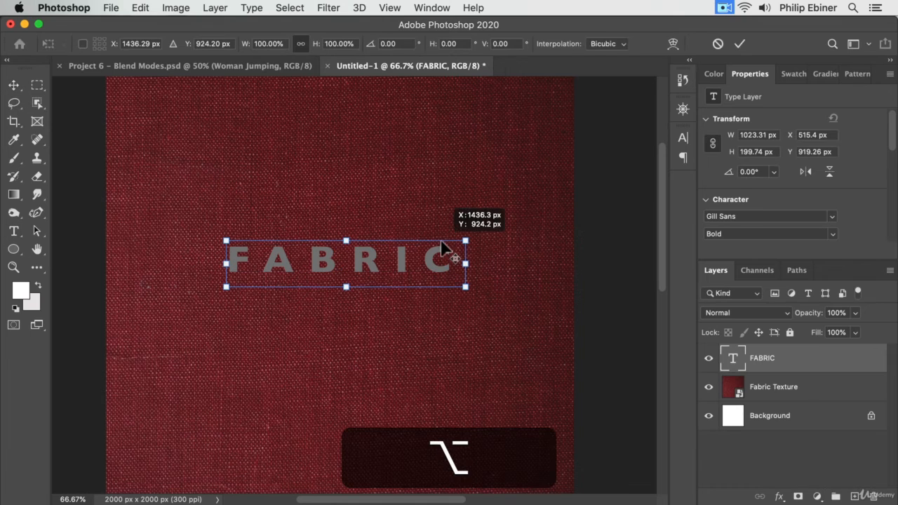
{"action": "left_click_drag", "start_coordinate": [468, 241], "coordinate": [535, 244]}
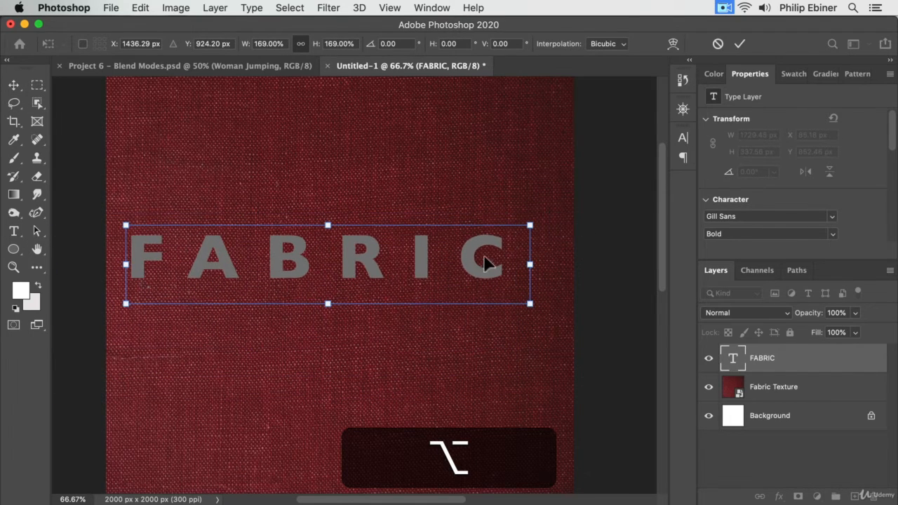
{"action": "left_click_drag", "start_coordinate": [477, 257], "coordinate": [484, 259]}
{"action": "key", "text": "Return"}
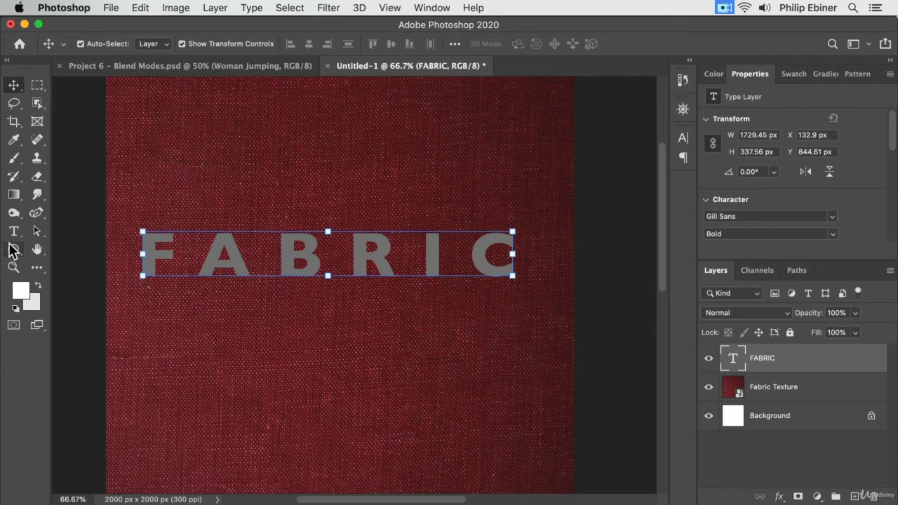
Change the colour of the FABRIC text to white (ffffff).
{"action": "left_click", "coordinate": [13, 230]}
{"action": "left_click", "coordinate": [573, 45]}
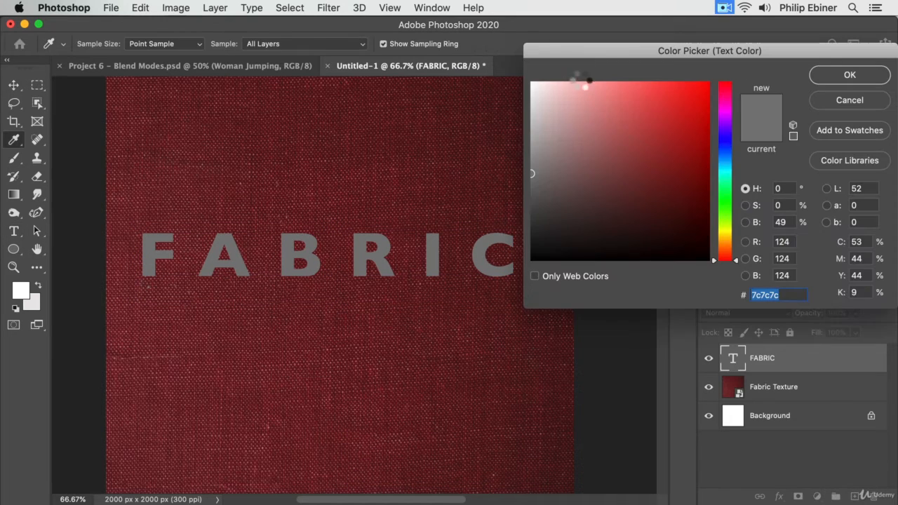
{"action": "left_click_drag", "start_coordinate": [581, 80], "coordinate": [530, 81]}
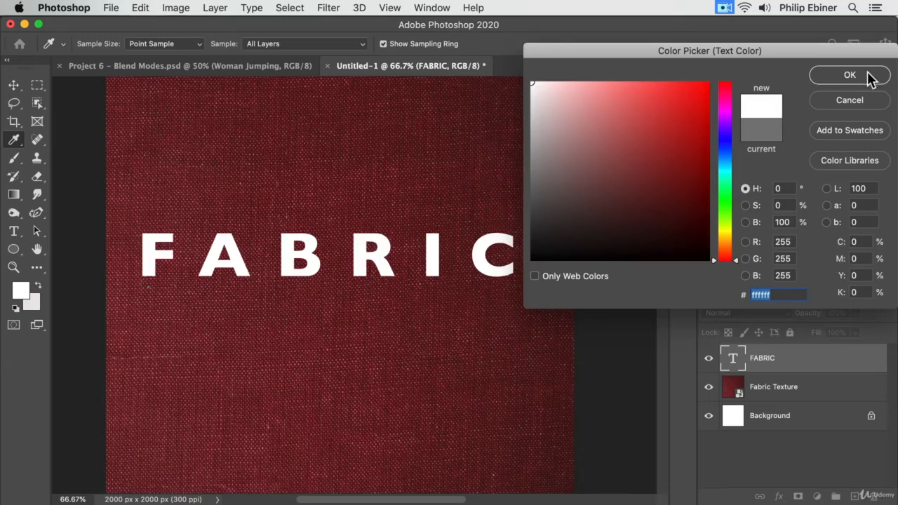
{"action": "left_click", "coordinate": [867, 77]}
Add a Bevel & Emboss effect to the FABRIC layer using the Pillow Emboss style.
{"action": "left_click", "coordinate": [814, 358]}
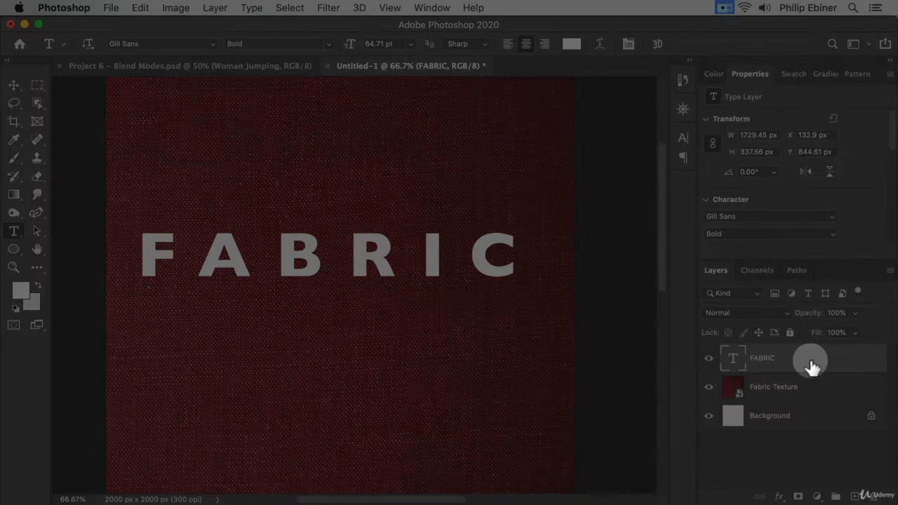
{"action": "double_click", "coordinate": [810, 362]}
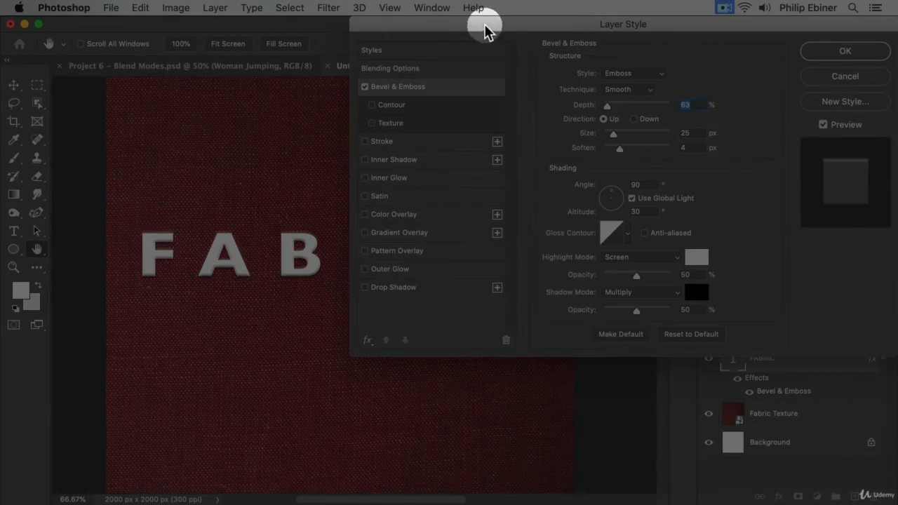
{"action": "left_click_drag", "start_coordinate": [485, 30], "coordinate": [634, 31]}
{"action": "left_click", "coordinate": [793, 73]}
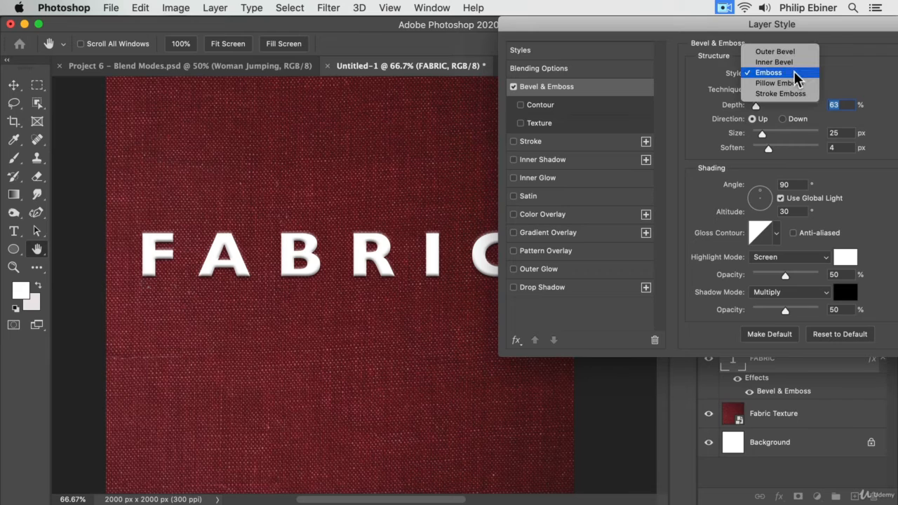
{"action": "left_click", "coordinate": [779, 83]}
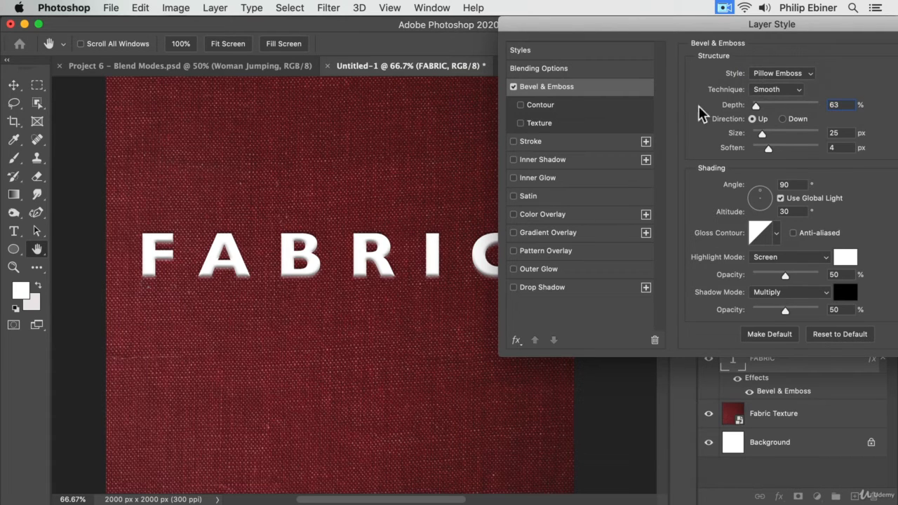
{"action": "left_click_drag", "start_coordinate": [814, 26], "coordinate": [780, 45]}
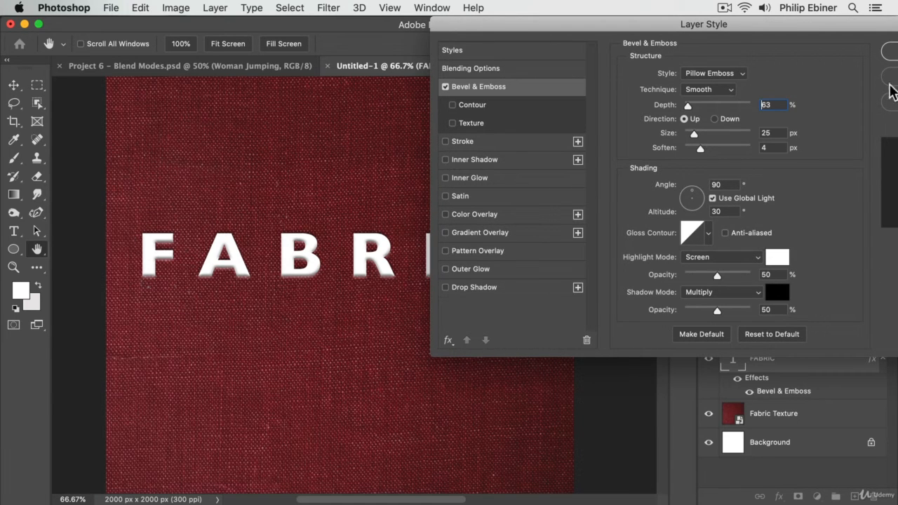
{"action": "left_click", "coordinate": [889, 51]}
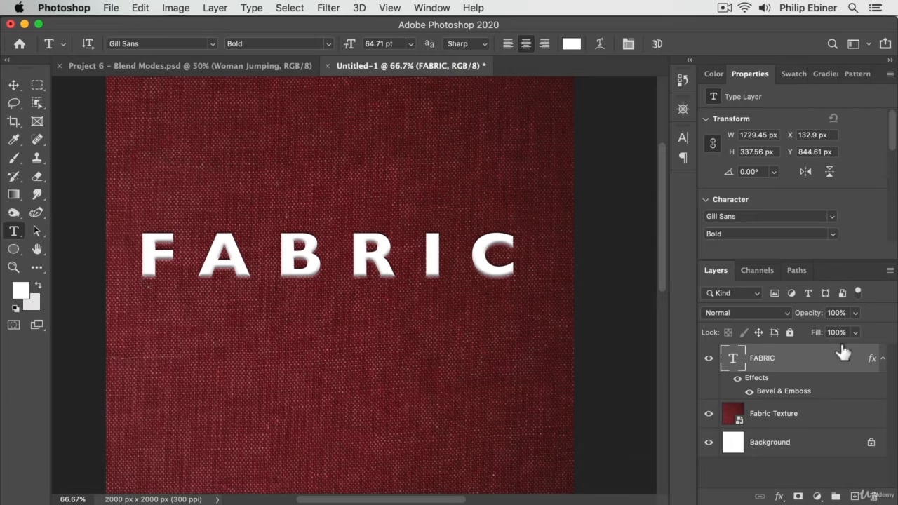
Set the FABRIC layer's blend mode to Multiply.
{"action": "left_click", "coordinate": [777, 315]}
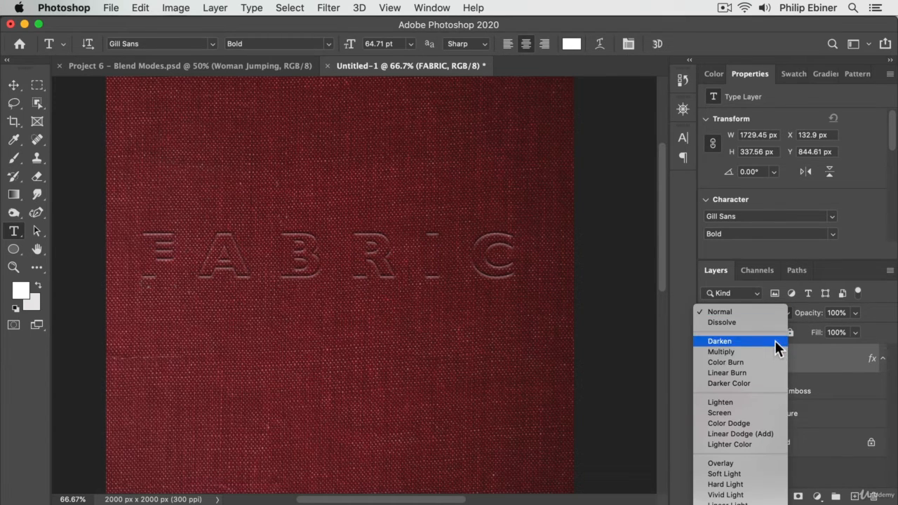
{"action": "left_click", "coordinate": [766, 283]}
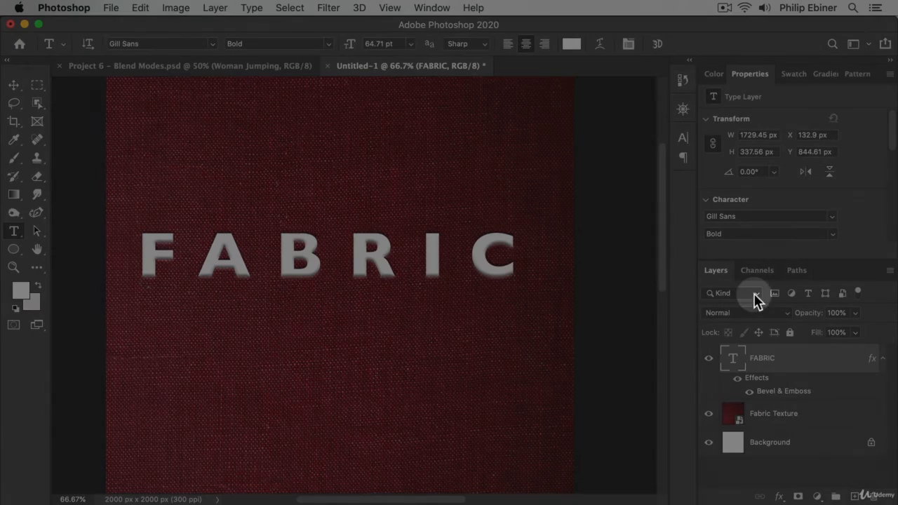
{"action": "left_click", "coordinate": [761, 311]}
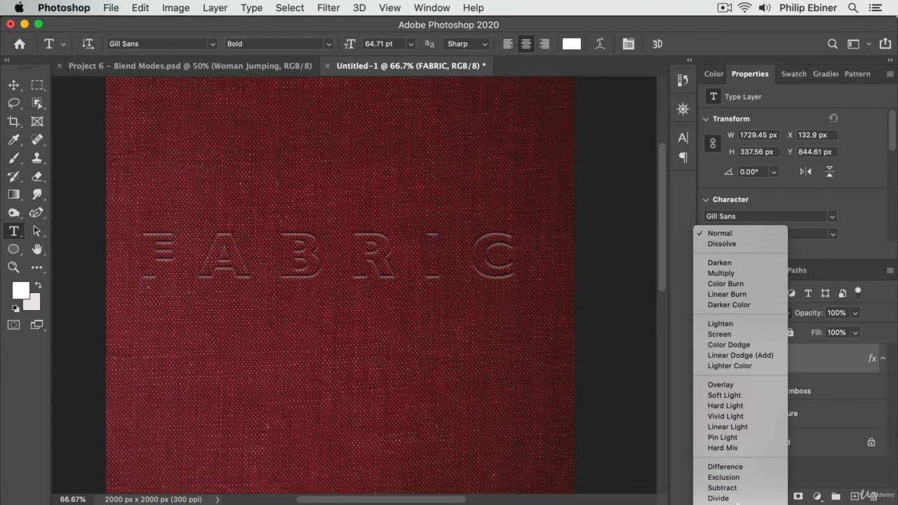
{"action": "left_click", "coordinate": [722, 272]}
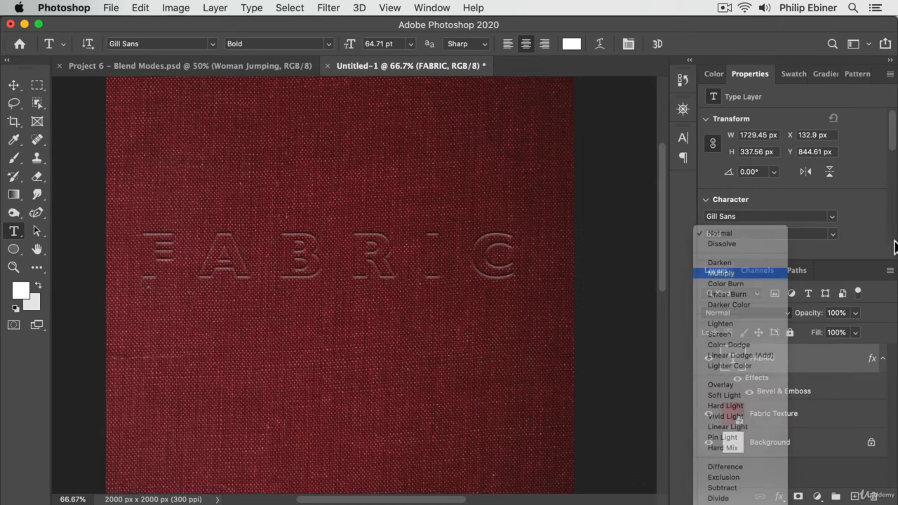
Recolour the FABRIC text by sampling the fabric's dark red and brightening it to c60f18.
{"action": "left_click", "coordinate": [14, 86]}
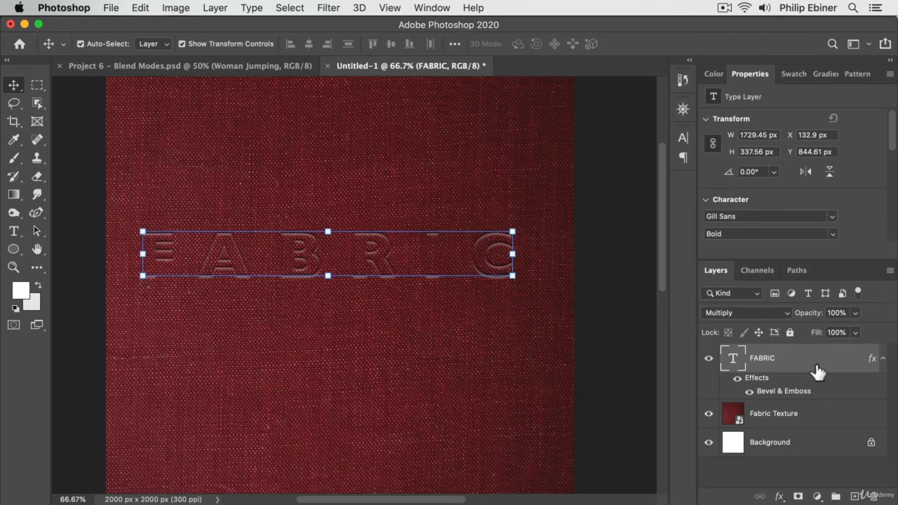
{"action": "left_click", "coordinate": [686, 140]}
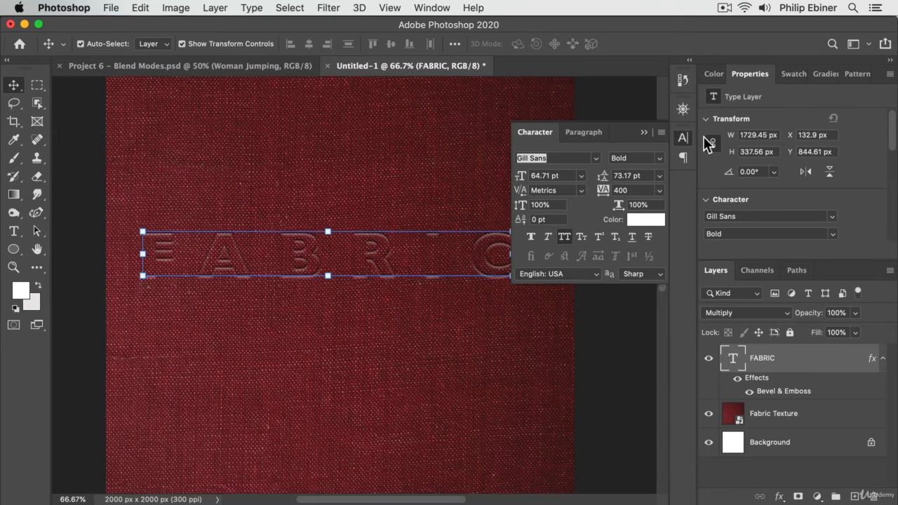
{"action": "left_click", "coordinate": [633, 224]}
{"action": "left_click", "coordinate": [370, 160]}
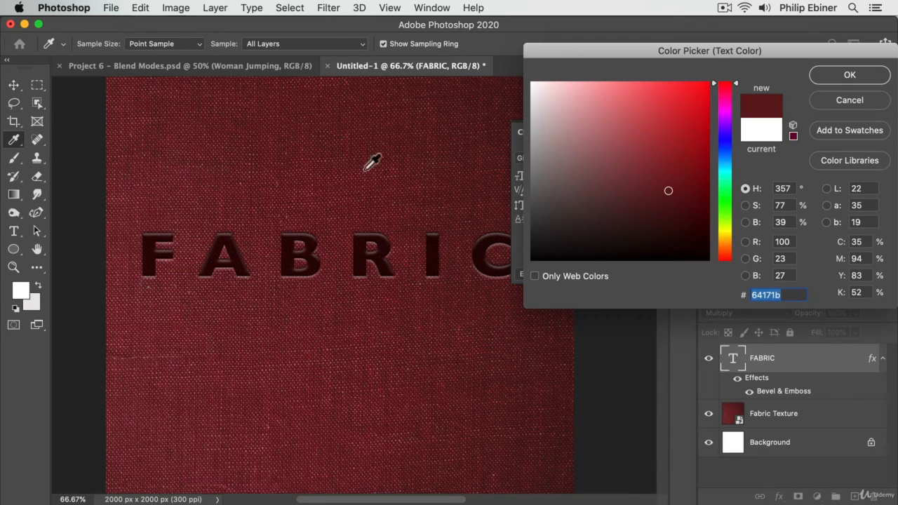
{"action": "mouse_move", "coordinate": [693, 165]}
{"action": "left_mouse_down"}
{"action": "mouse_move", "coordinate": [706, 134]}
{"action": "mouse_move", "coordinate": [694, 133]}
{"action": "left_mouse_up"}
{"action": "left_click_drag", "start_coordinate": [686, 101], "coordinate": [696, 122]}
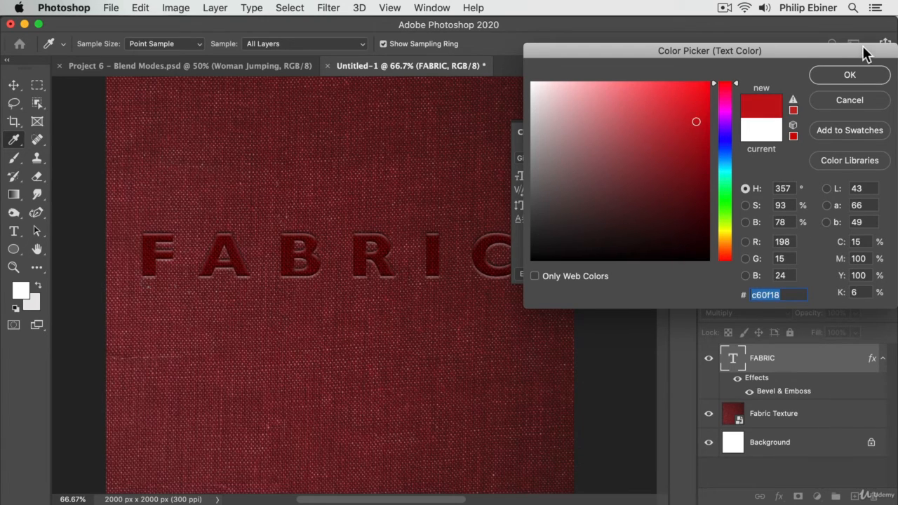
{"action": "left_click", "coordinate": [851, 75]}
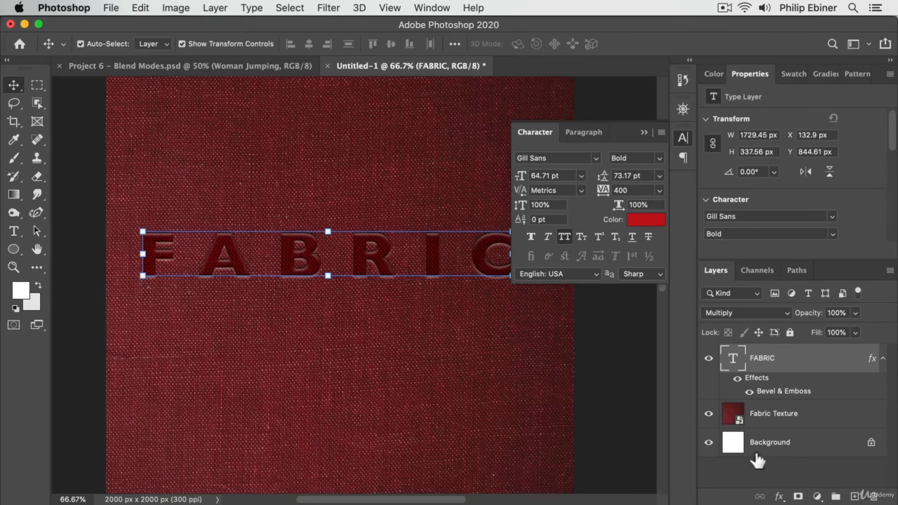
Switch the FABRIC layer's blend mode to Overlay and close the character settings.
{"action": "left_click", "coordinate": [763, 312]}
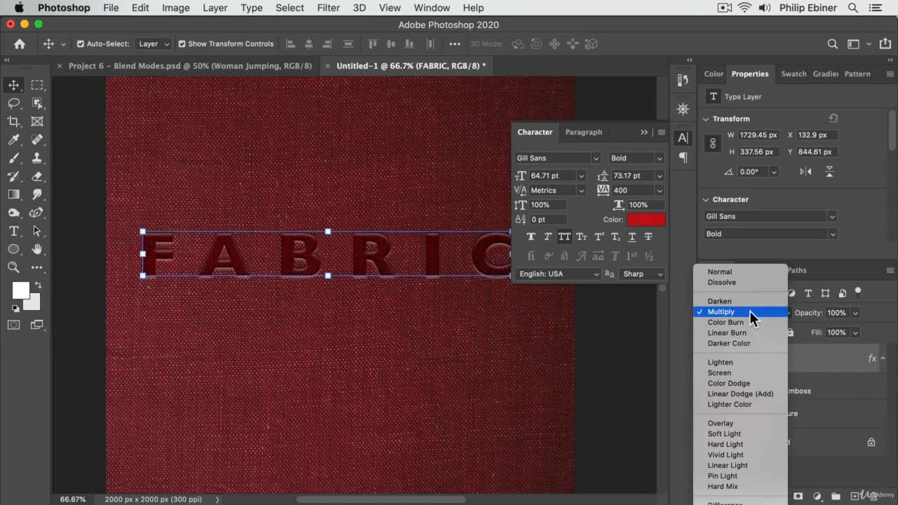
{"action": "left_click", "coordinate": [745, 423]}
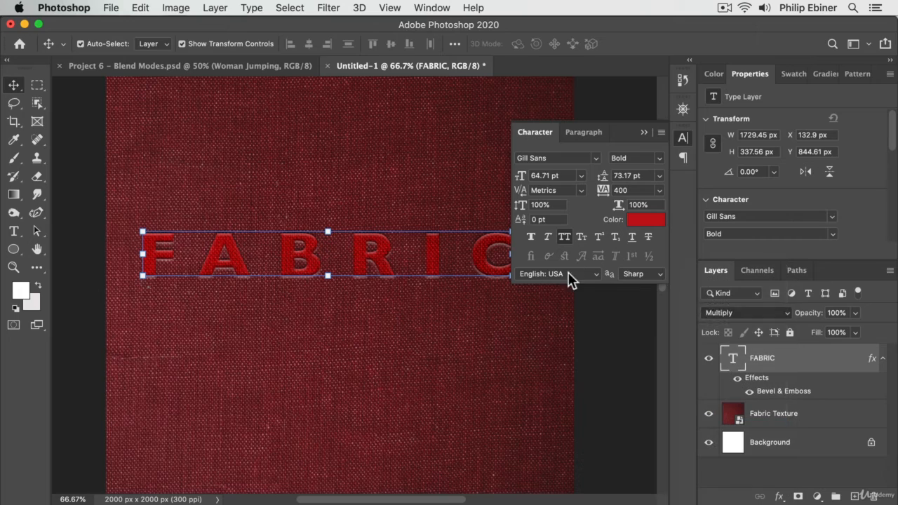
{"action": "left_click", "coordinate": [667, 310]}
{"action": "left_click", "coordinate": [681, 138]}
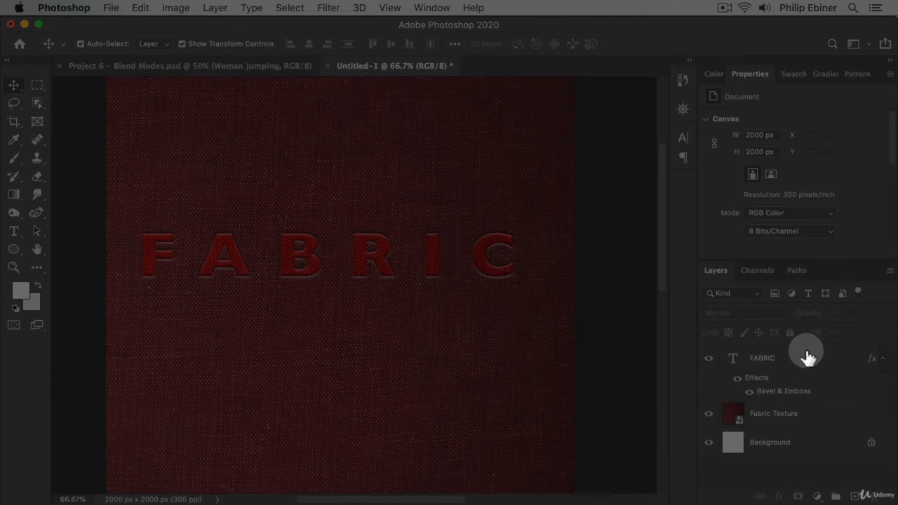
Adjust the FABRIC layer's Bevel & Emboss to a size of 27 px and a soften of 5 px.
{"action": "double_click", "coordinate": [804, 357]}
{"action": "left_click", "coordinate": [404, 86]}
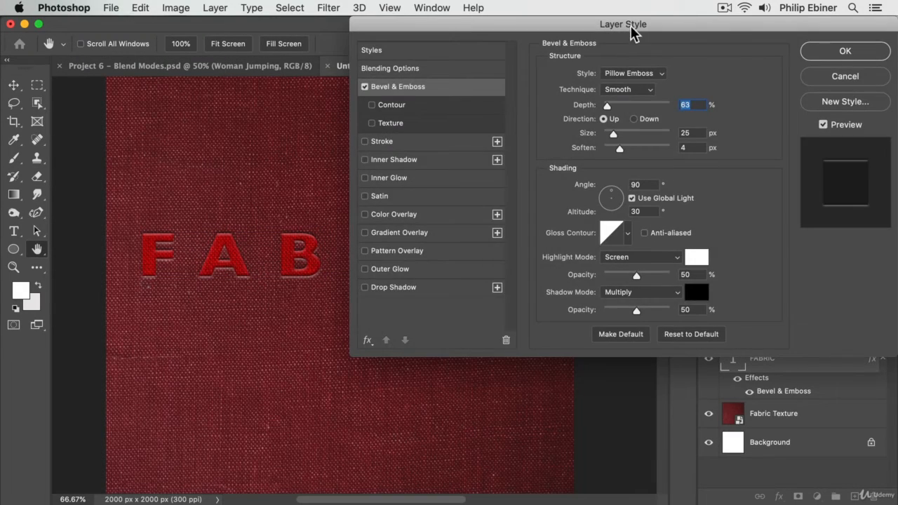
{"action": "left_click_drag", "start_coordinate": [627, 37], "coordinate": [683, 37]}
{"action": "mouse_move", "coordinate": [668, 134]}
{"action": "left_mouse_down"}
{"action": "mouse_move", "coordinate": [687, 135]}
{"action": "mouse_move", "coordinate": [674, 134]}
{"action": "mouse_move", "coordinate": [691, 148]}
{"action": "mouse_move", "coordinate": [671, 135]}
{"action": "left_mouse_up"}
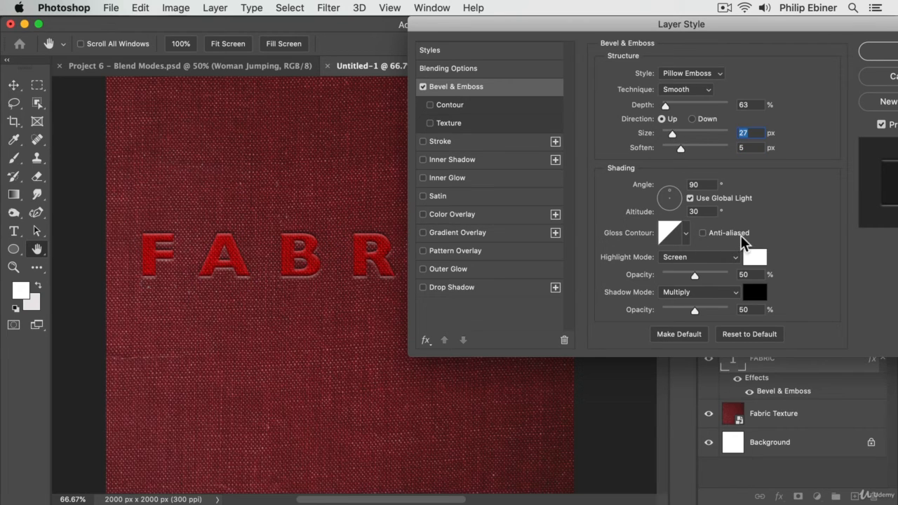
Try the alternative bevel techniques on the FABRIC text and apply the layer style with Chisel Hard.
{"action": "left_click", "coordinate": [680, 92]}
{"action": "left_click", "coordinate": [686, 98]}
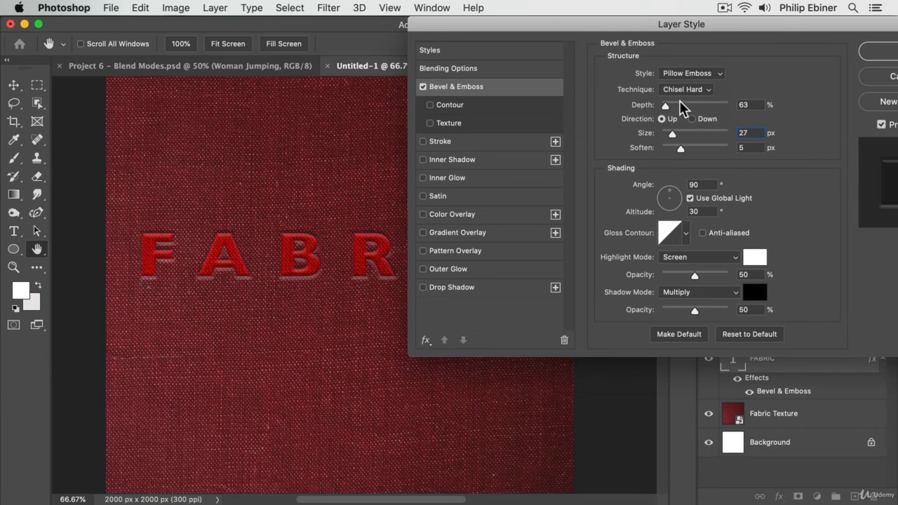
{"action": "left_click", "coordinate": [677, 89]}
{"action": "left_click", "coordinate": [680, 96]}
{"action": "left_click", "coordinate": [680, 89]}
{"action": "left_click", "coordinate": [682, 78]}
{"action": "left_click", "coordinate": [886, 52]}
{"action": "left_click", "coordinate": [554, 218]}
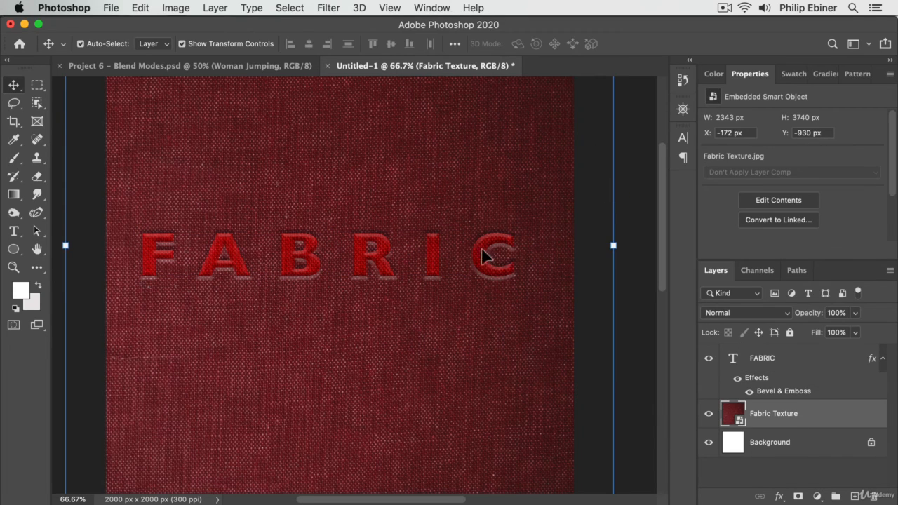
Shift the FABRIC text slightly to the right to centre it on the canvas, and deselect it.
{"action": "key", "text": "z"}
{"action": "key", "text": "alt"}
{"action": "left_click", "coordinate": [400, 274], "text": "alt"}
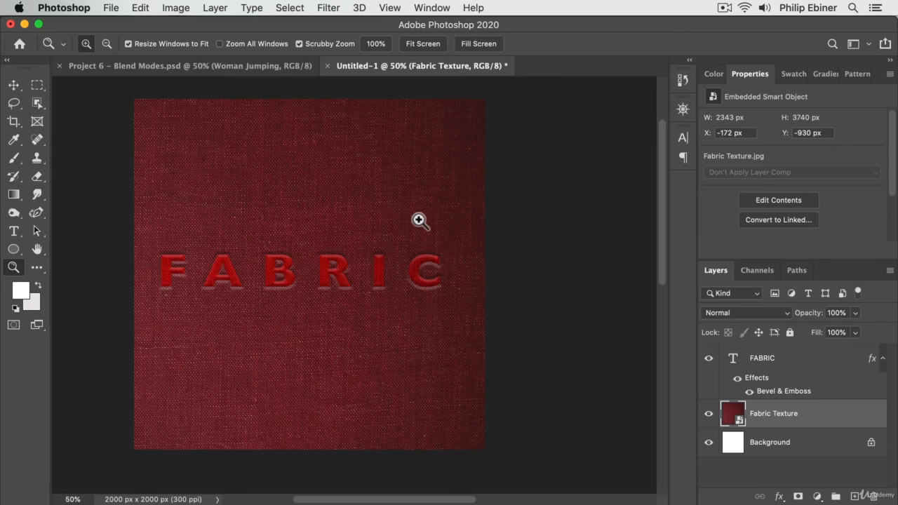
{"action": "left_click", "coordinate": [20, 87]}
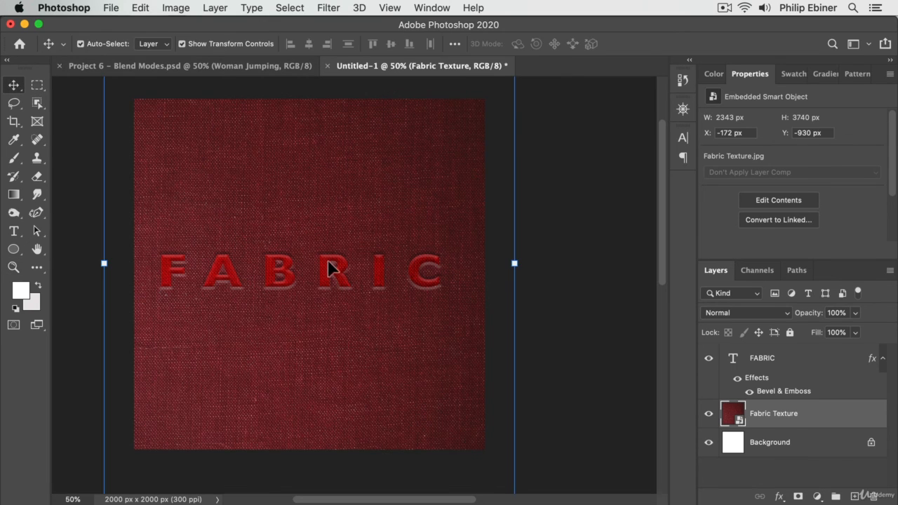
{"action": "left_click_drag", "start_coordinate": [330, 267], "coordinate": [342, 268]}
{"action": "left_click", "coordinate": [522, 256]}
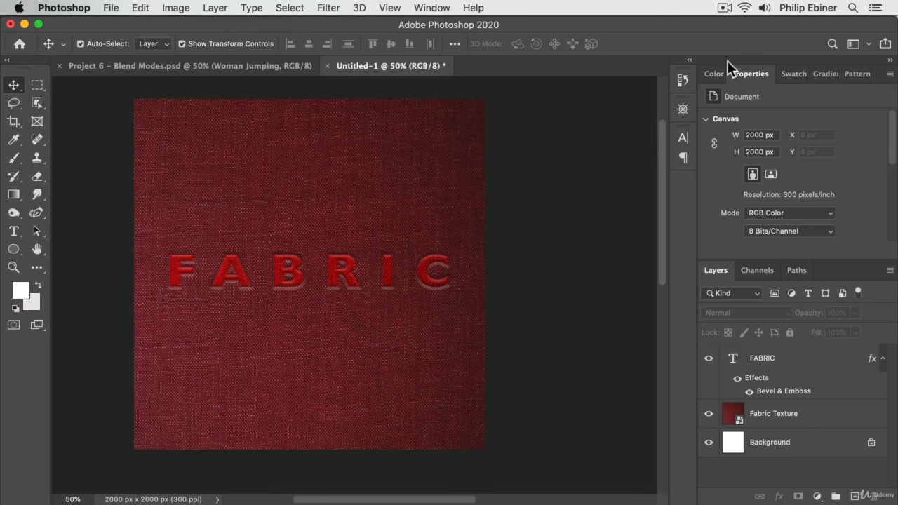